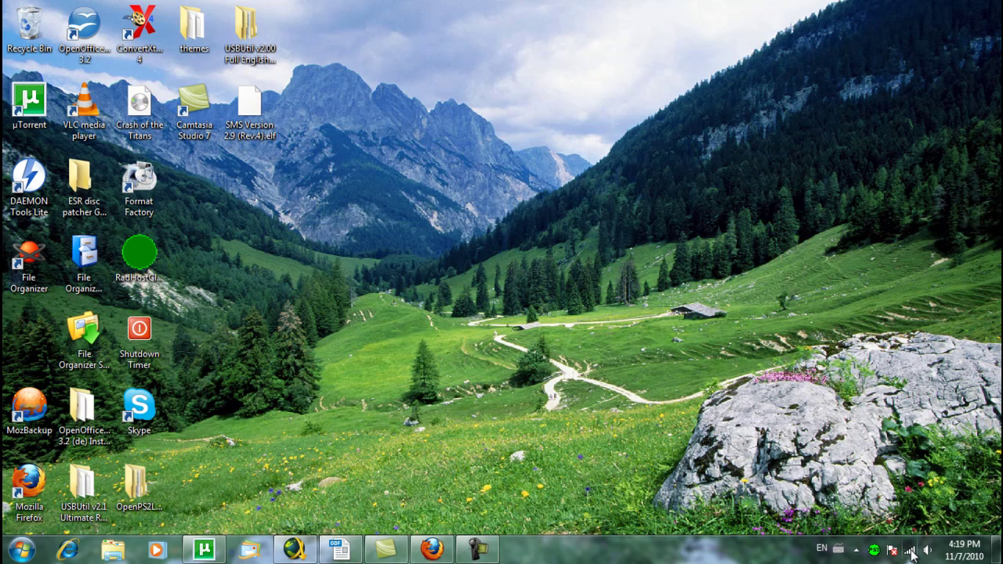
# Open the network connections list from the system tray.
pyautogui.click(910, 553)
# Give Local Area Connection's IPv4 the static address 192.168.0.2 with mask 255.255.255.0.
pyautogui.click(911, 509)
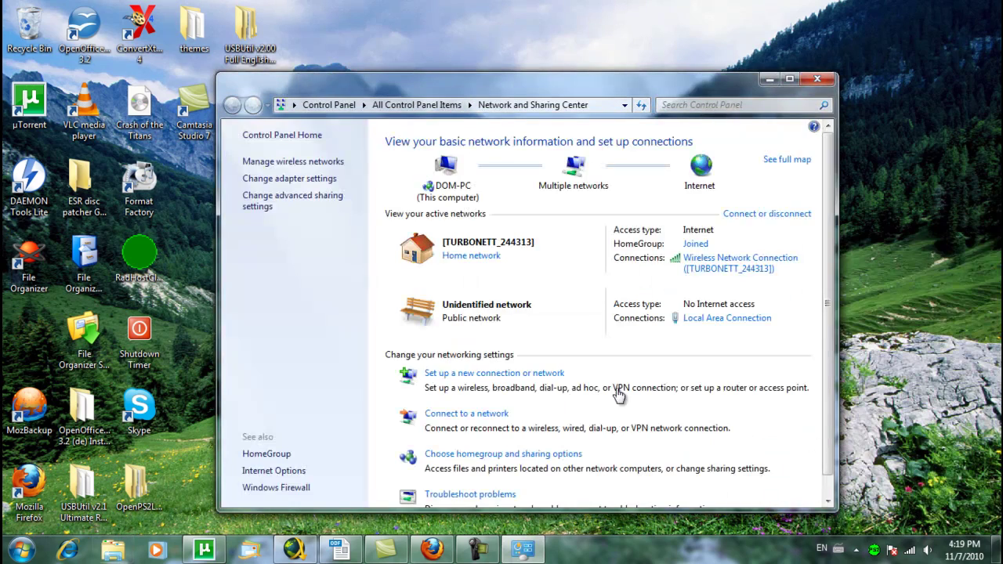
pyautogui.click(269, 182)
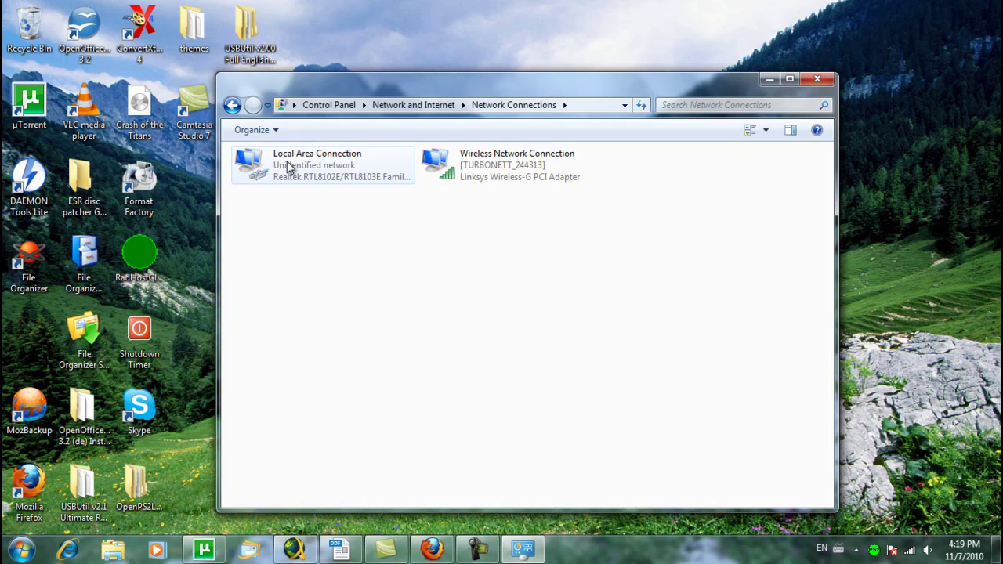
pyautogui.rightClick(289, 168)
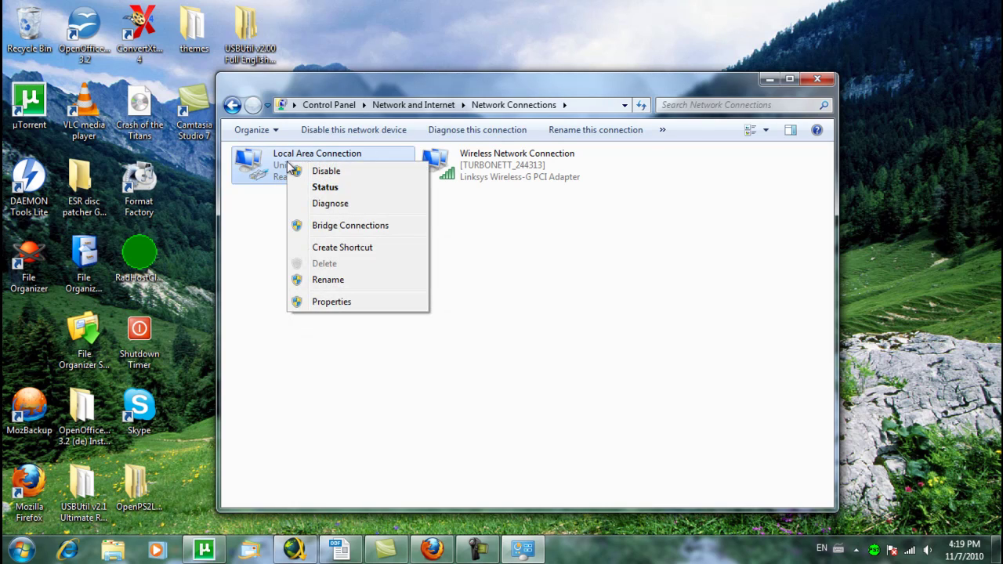
pyautogui.click(323, 302)
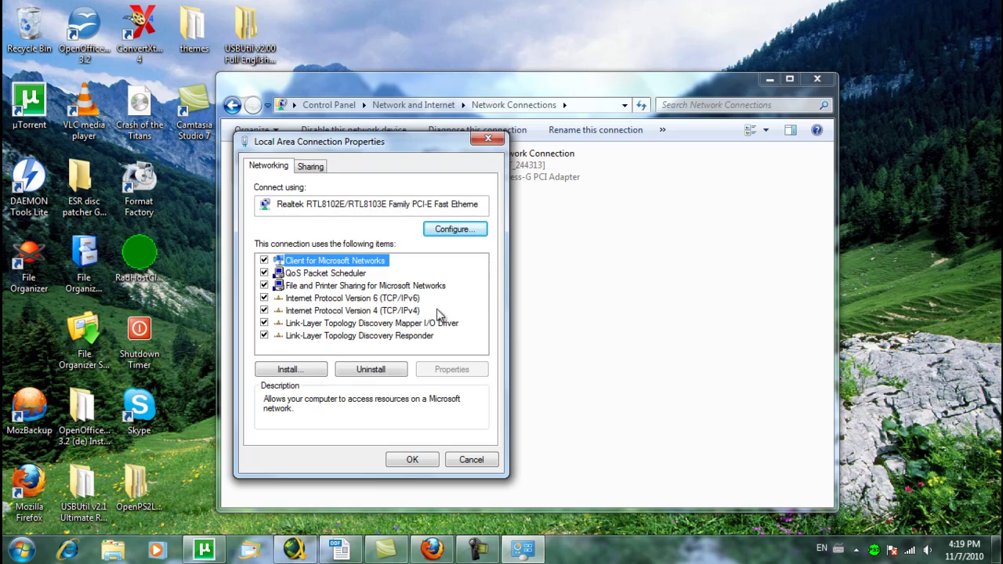
pyautogui.click(383, 312)
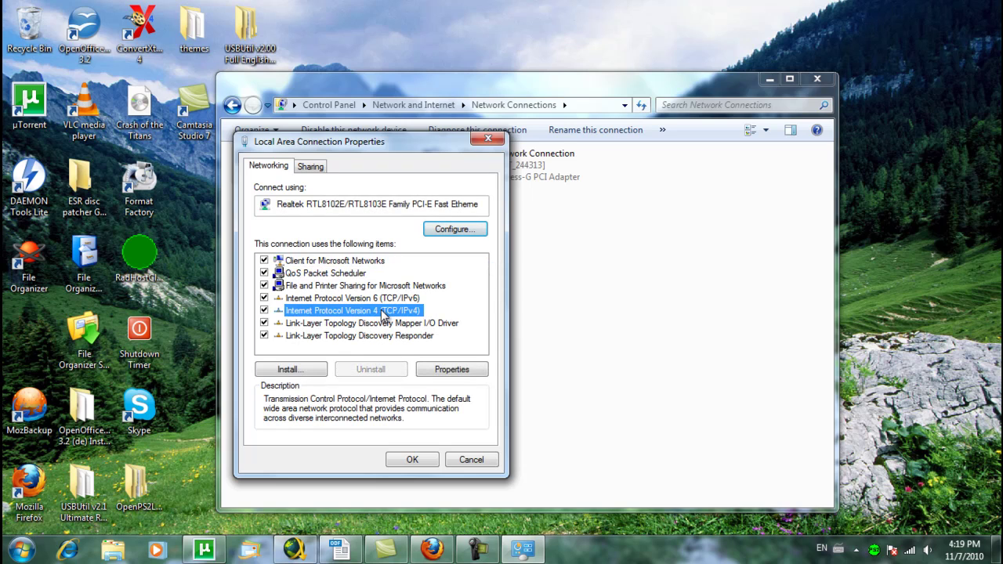
pyautogui.click(455, 373)
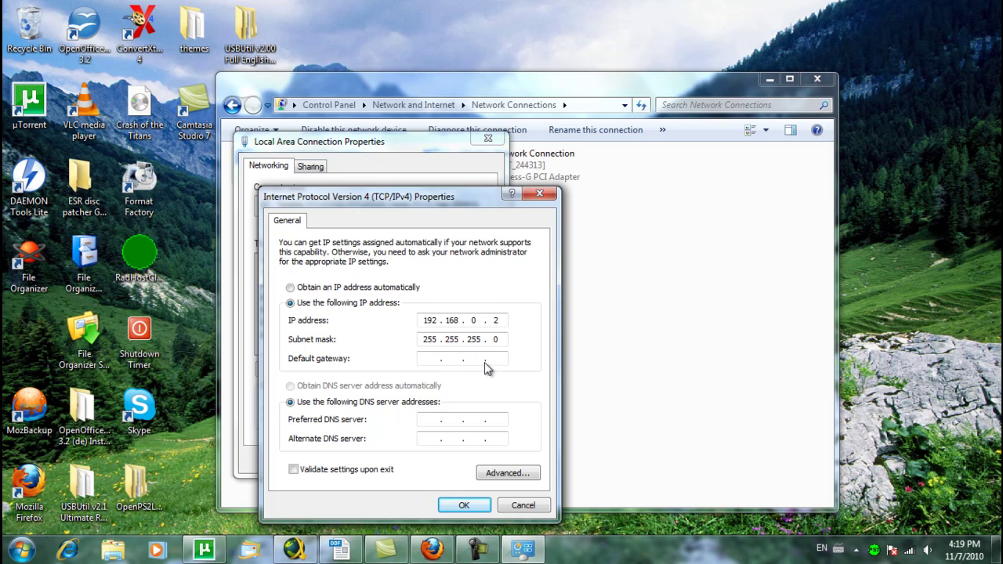
pyautogui.click(463, 505)
pyautogui.click(411, 458)
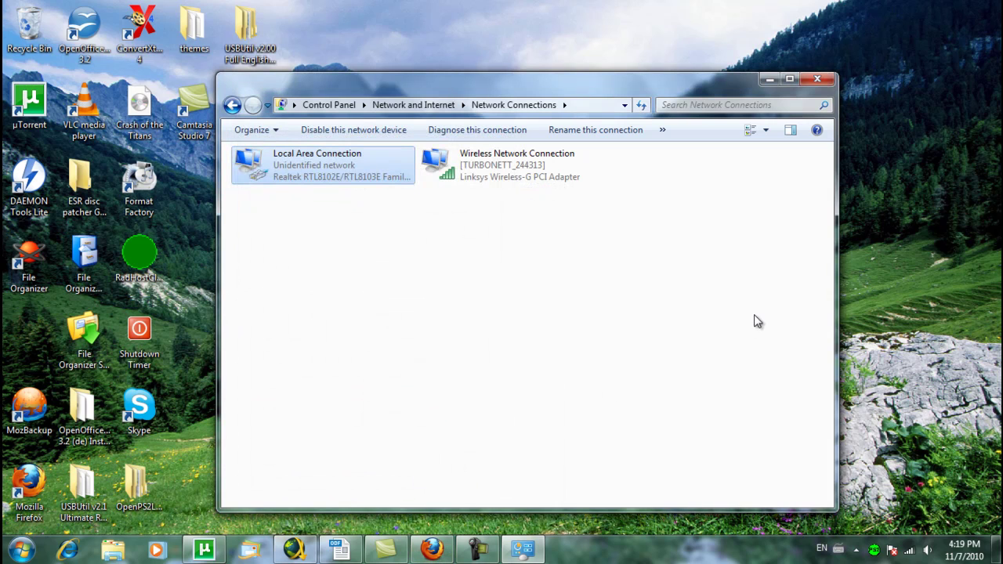
pyautogui.click(769, 79)
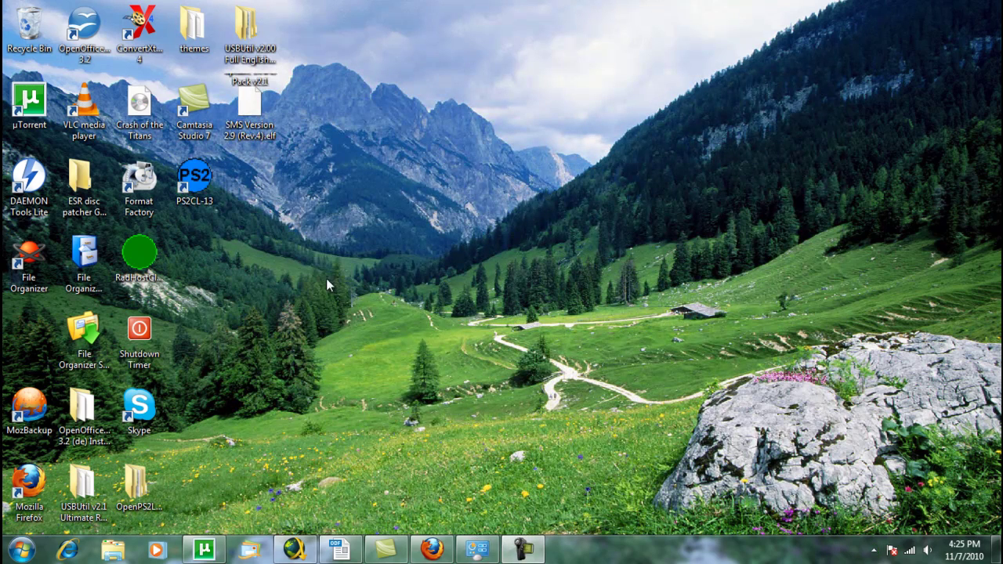
# Launch the PS2CL-13 loader and move its window further right.
pyautogui.doubleClick(196, 180)
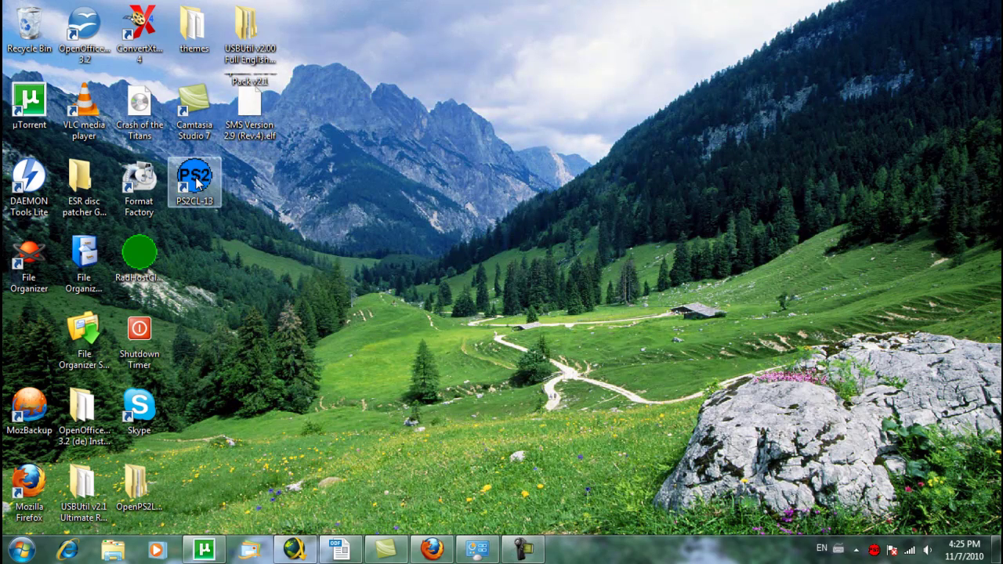
pyautogui.click(877, 552)
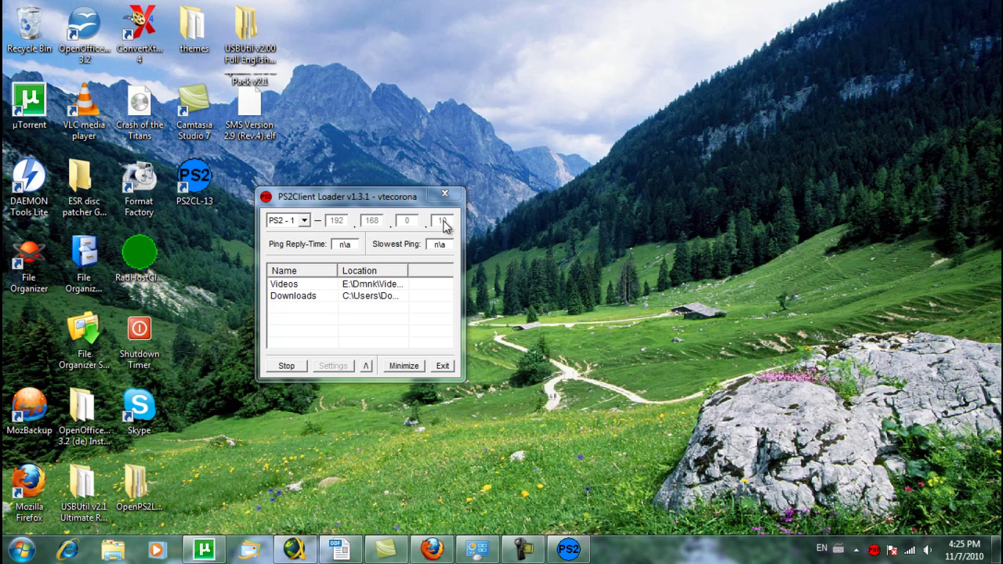
pyautogui.moveTo(384, 199); pyautogui.dragTo(441, 198)
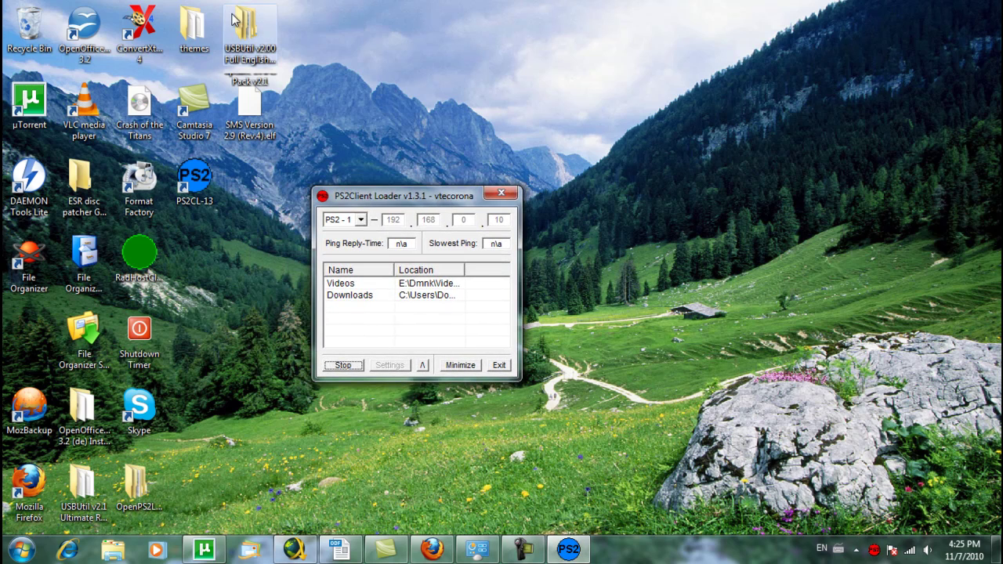
pyautogui.doubleClick(381, 318)
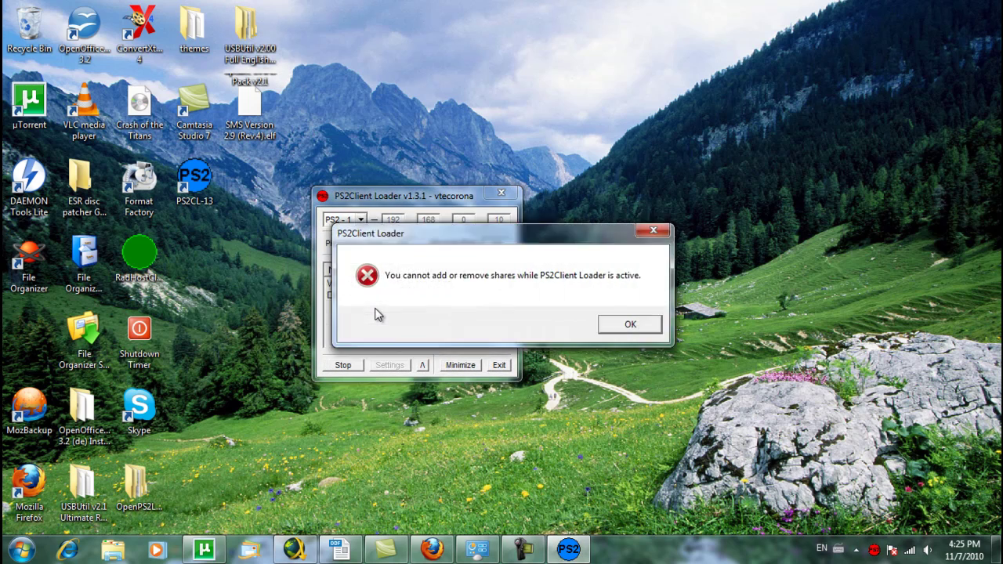
pyautogui.click(631, 324)
# Stop sharing, add the USBUtil and themes folders to the shares, and restart sharing.
pyautogui.click(333, 365)
pyautogui.moveTo(248, 25); pyautogui.dragTo(413, 323)
pyautogui.moveTo(194, 27); pyautogui.dragTo(389, 333)
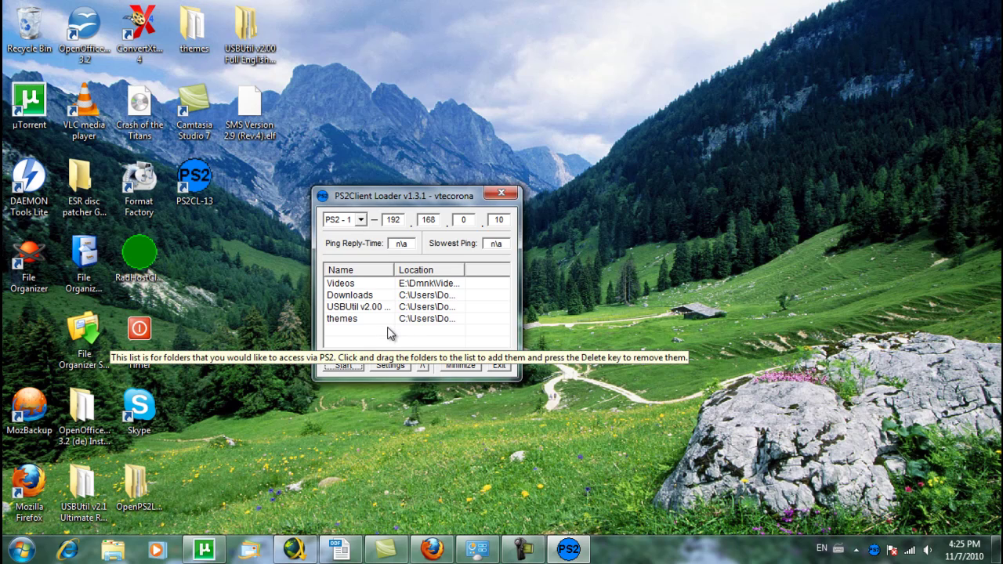
pyautogui.click(345, 368)
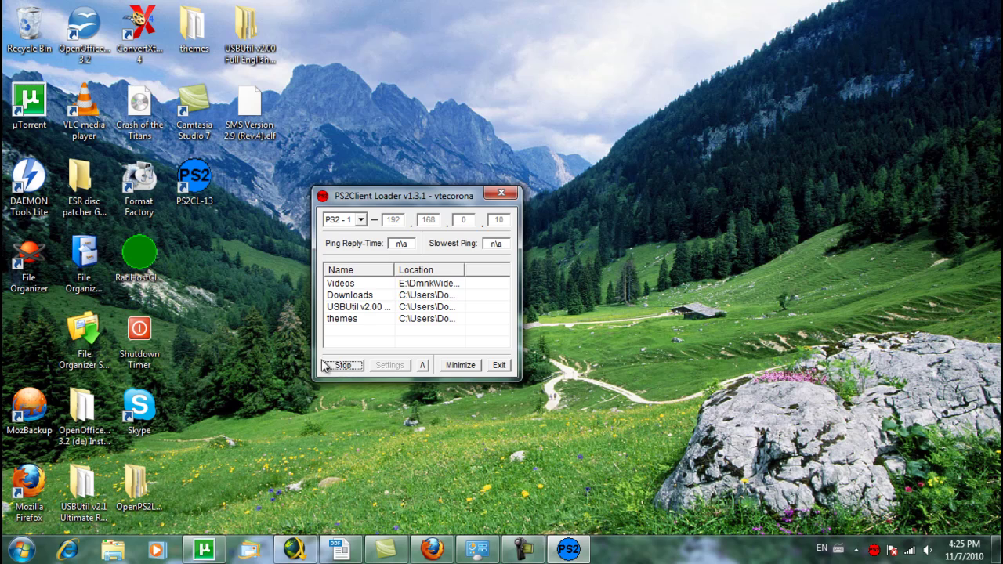
pyautogui.click(423, 365)
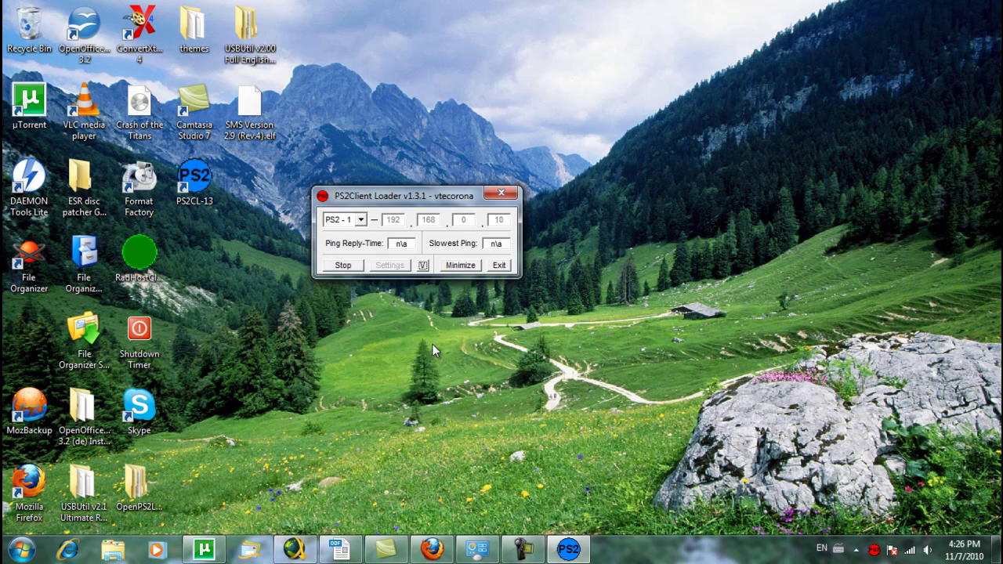
pyautogui.click(449, 267)
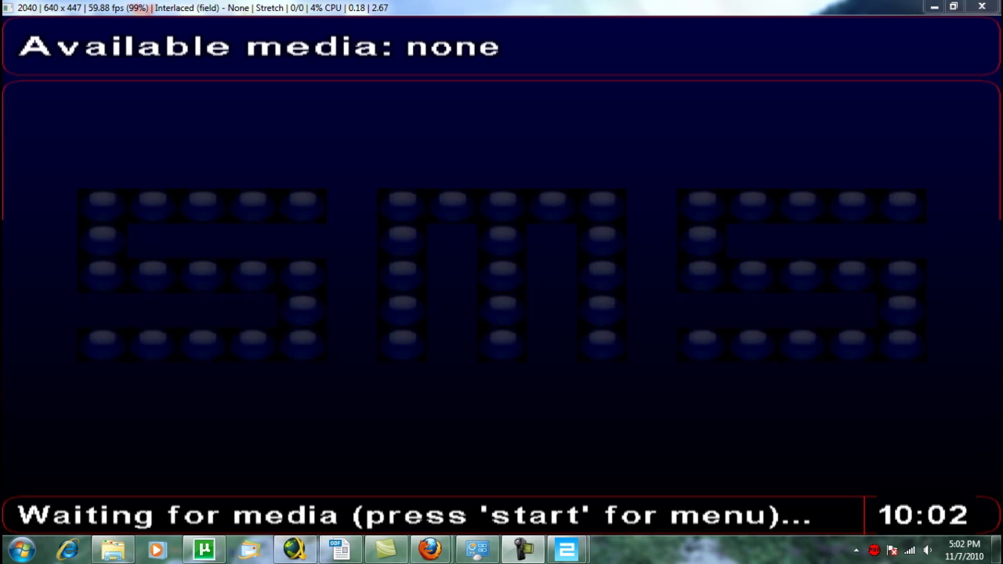
# Open the IPCONFIG.DAT editor under SMS Device settings > Network settings.
pyautogui.press('Return')
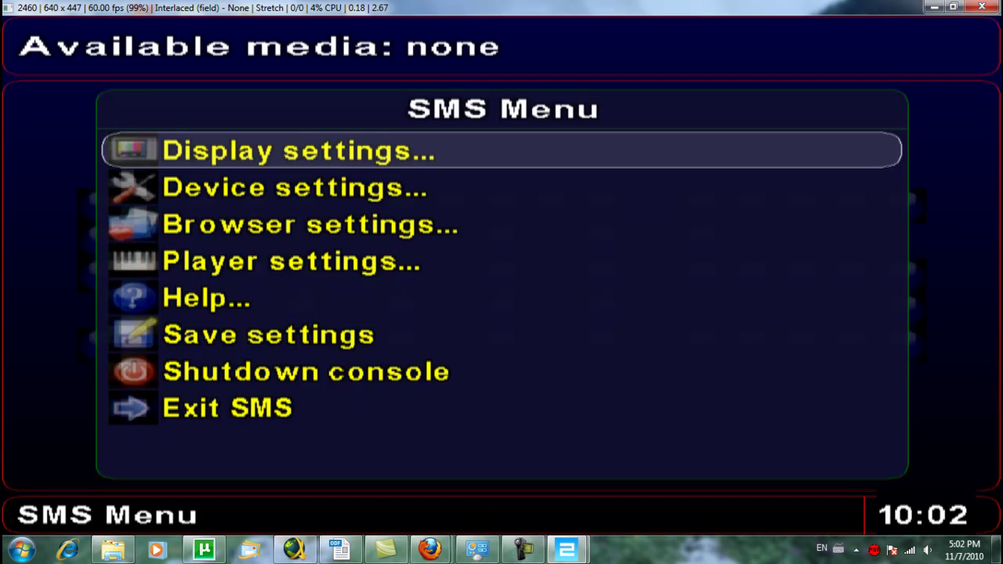
pyautogui.press('Down')
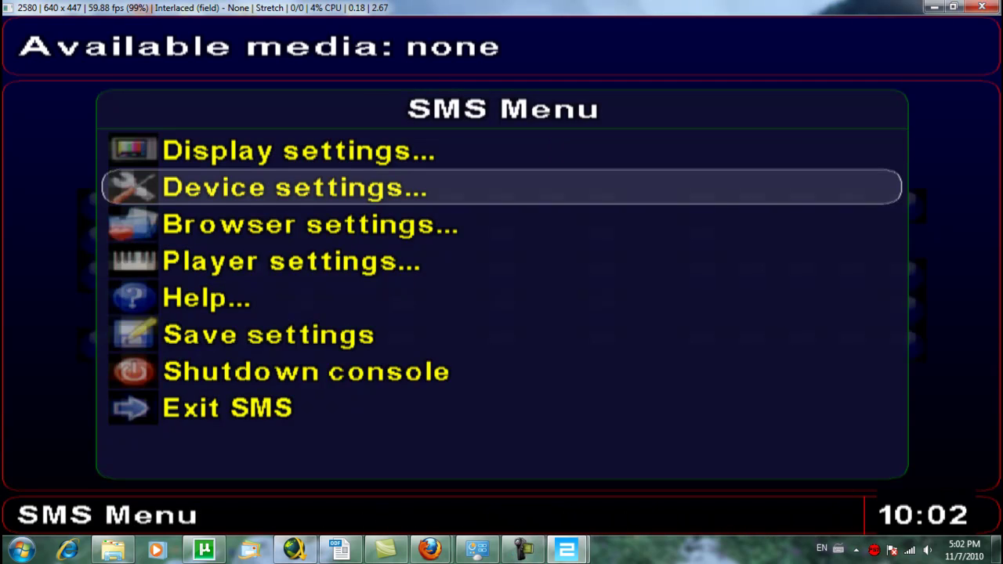
pyautogui.press('Return')
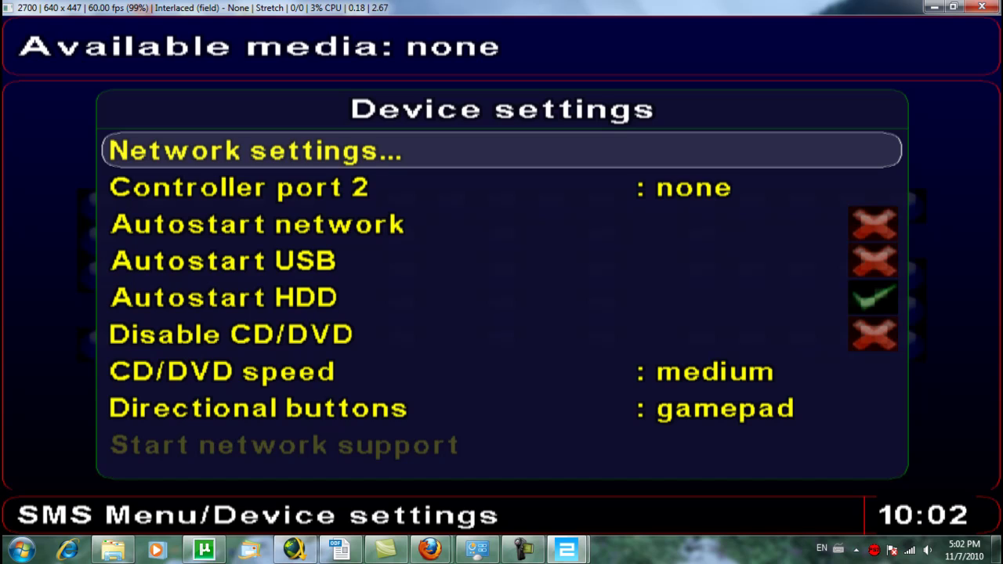
pyautogui.press('Return')
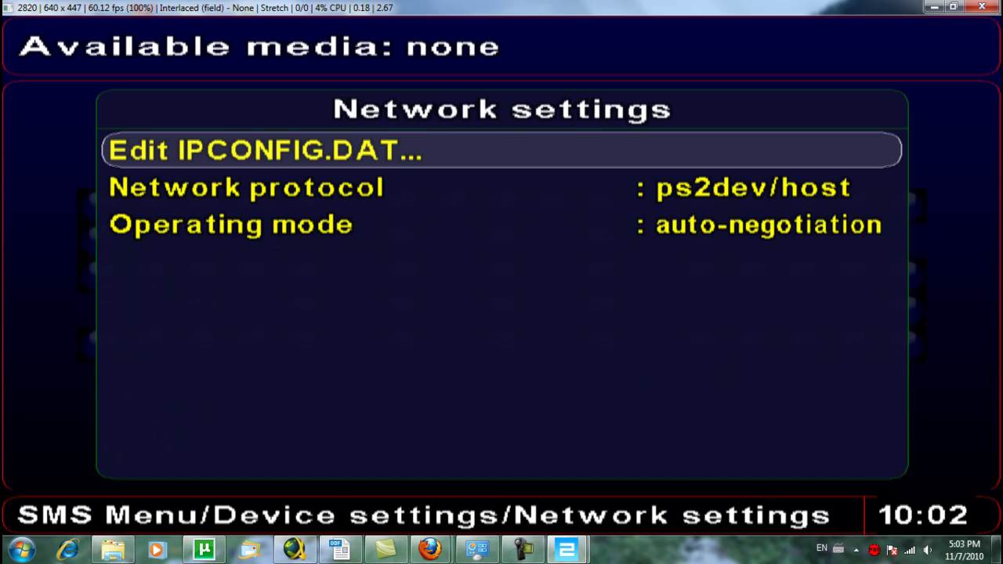
pyautogui.press('Return')
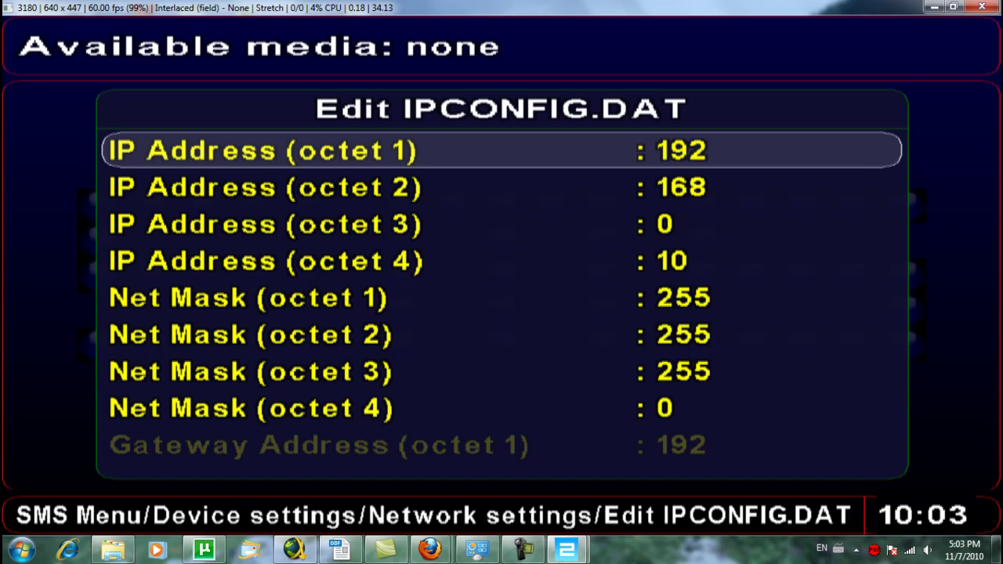
# Change the gateway address's last octet from 1 to 2, making it 192.168.0.2.
pyautogui.press('Down')
pyautogui.press('Down')
pyautogui.press('Down')
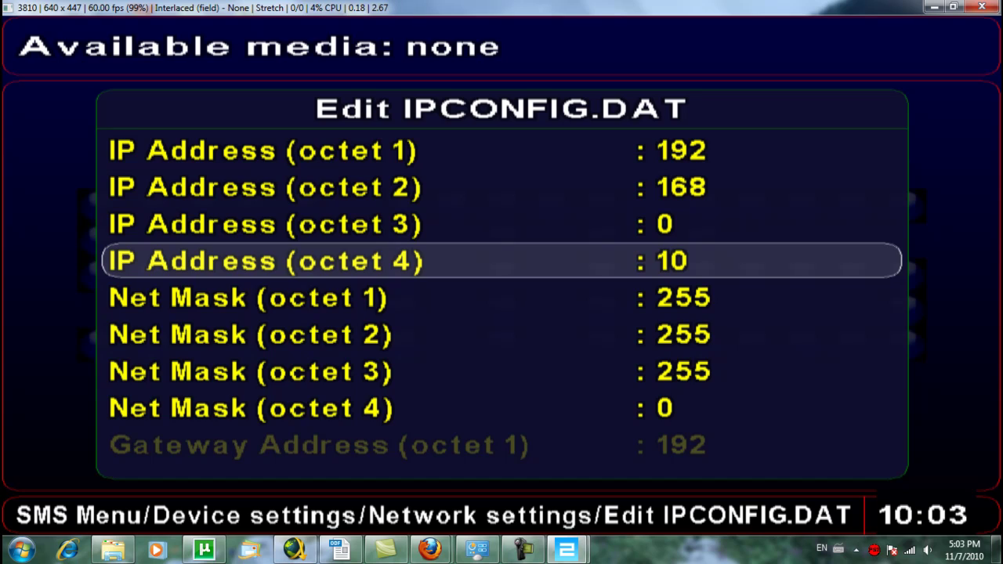
pyautogui.press('Down')
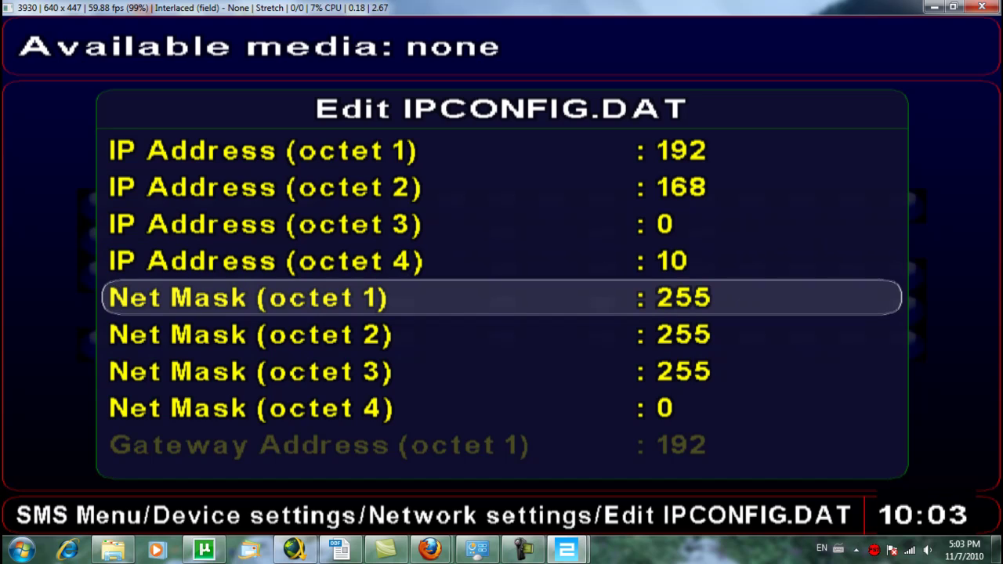
pyautogui.press('Down')
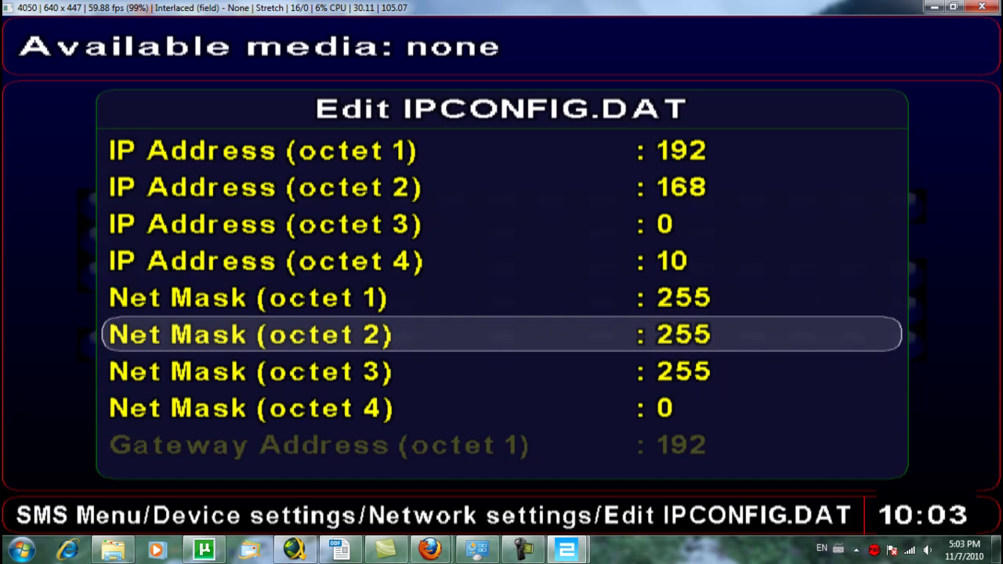
pyautogui.press('Down')
pyautogui.press('Up')
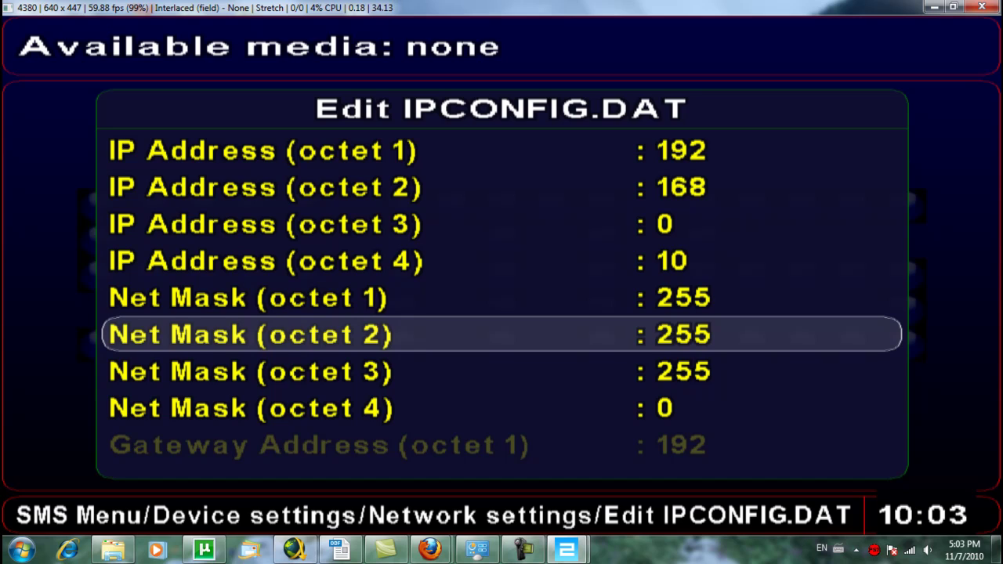
pyautogui.press('Down')
pyautogui.press('Down')
pyautogui.press('Down')
pyautogui.press('Down')
pyautogui.press('Down')
pyautogui.press('Down')
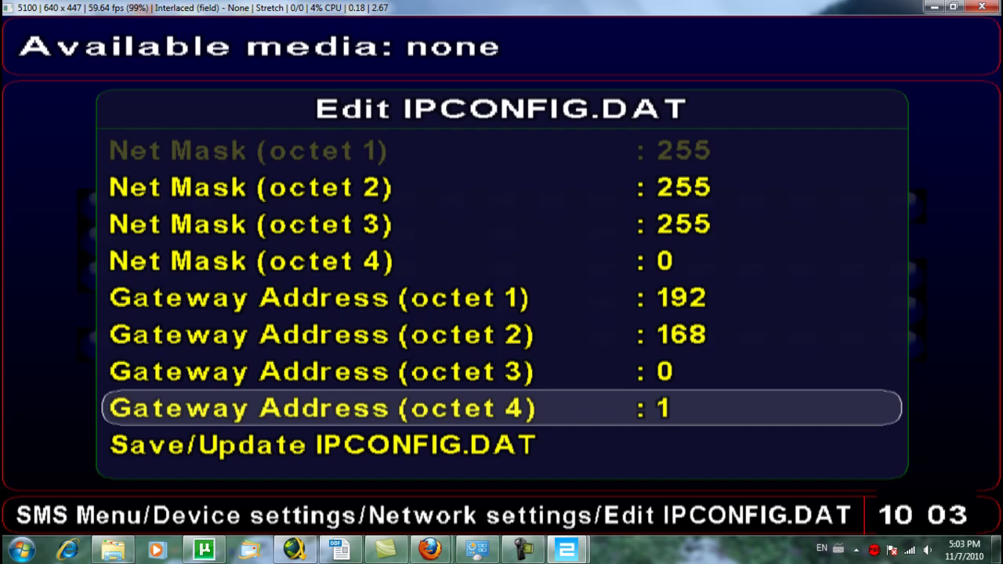
pyautogui.press('Right')
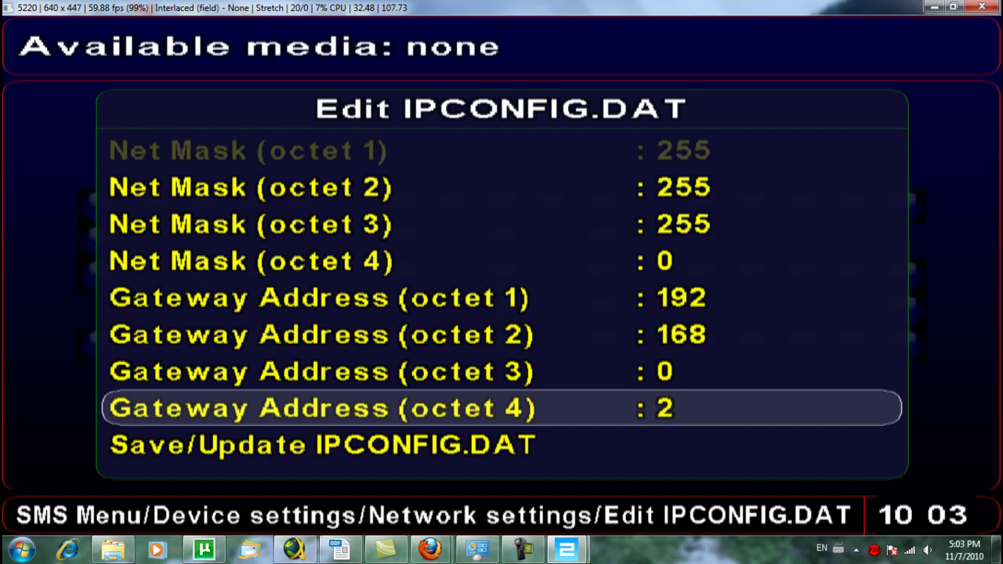
# Save IPCONFIG.DAT, dismiss the error, and back out to the device settings list.
pyautogui.press('Down')
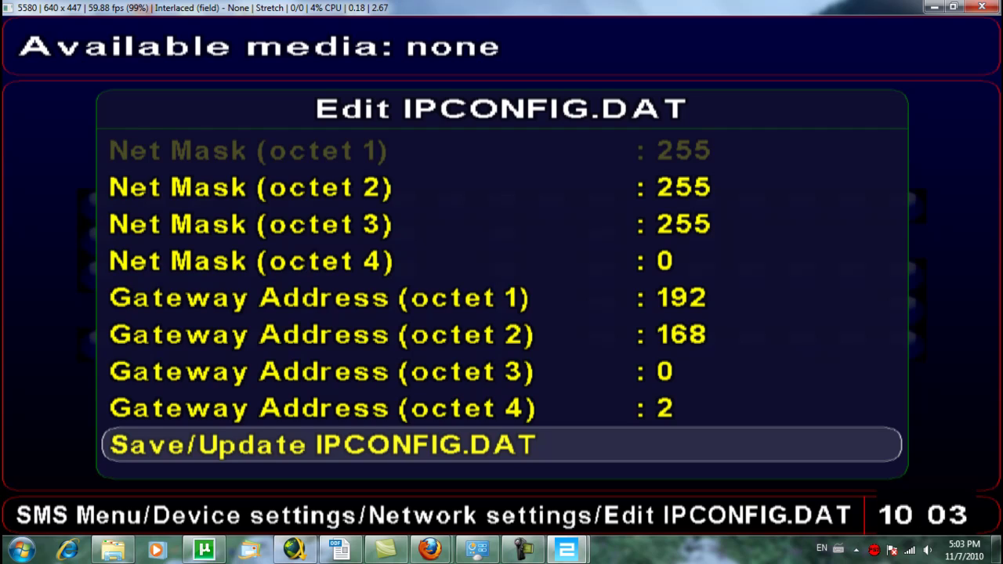
pyautogui.press('Return')
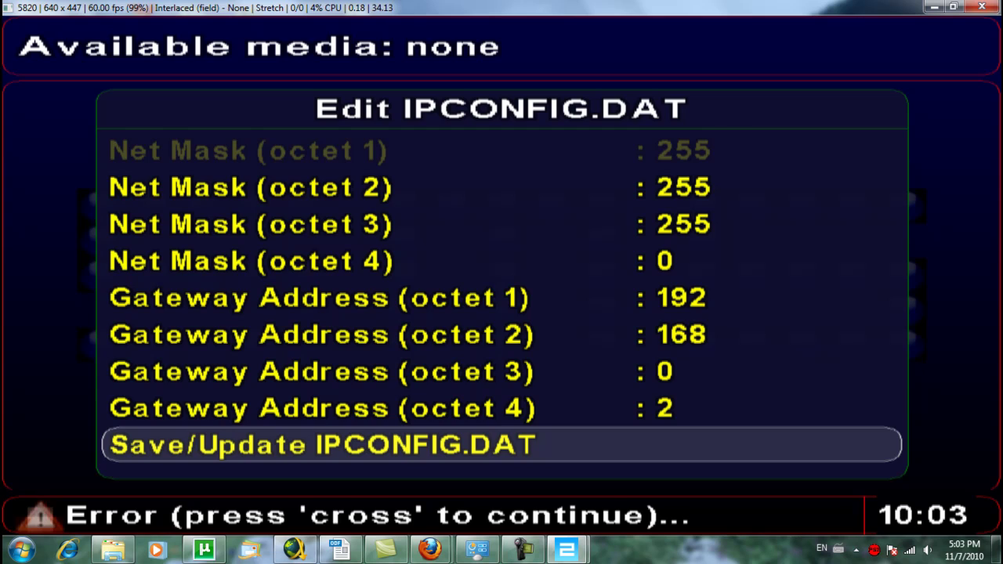
pyautogui.press('Return')
pyautogui.press('Escape')
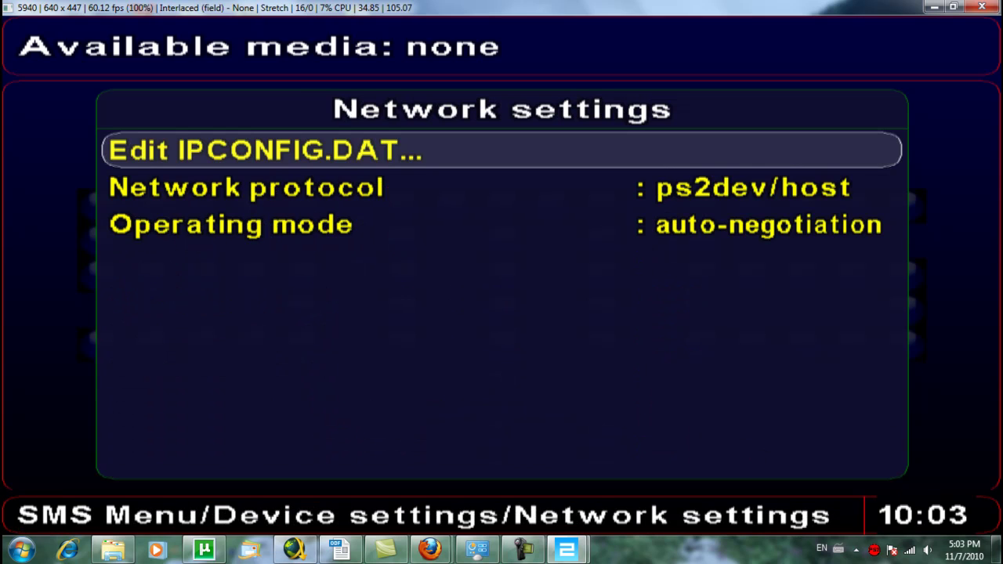
pyautogui.press('Escape')
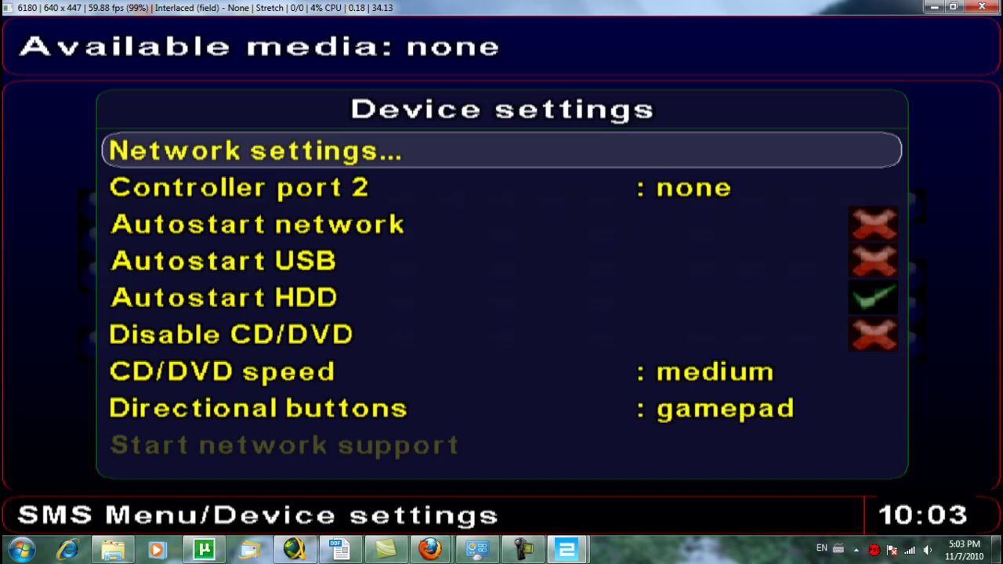
# Start network support from the SMS device settings.
pyautogui.press('Down')
pyautogui.press('Down')
pyautogui.press('Down')
pyautogui.press('Down')
pyautogui.press('Down')
pyautogui.press('Down')
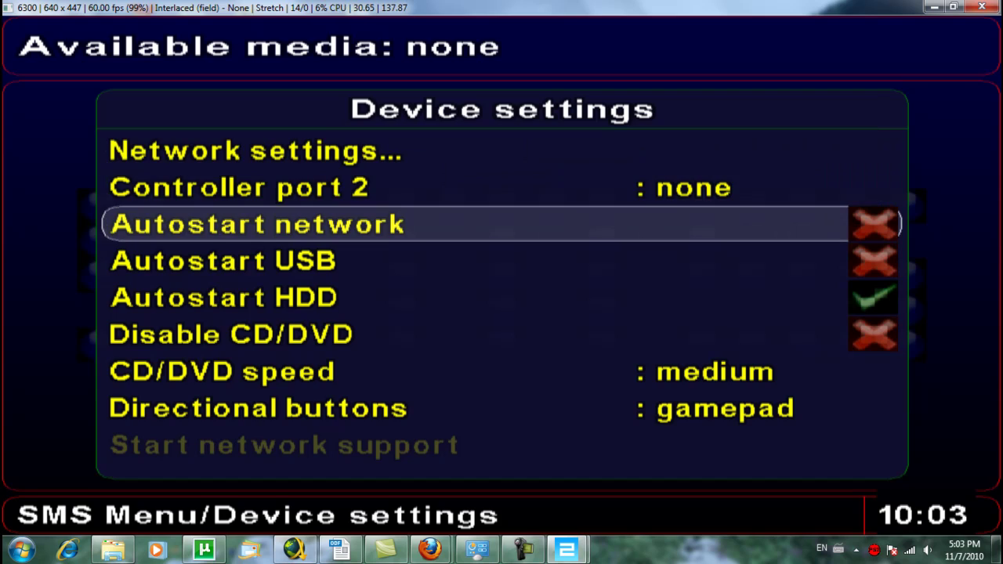
pyautogui.press('Down')
pyautogui.press('Down')
pyautogui.press('Down')
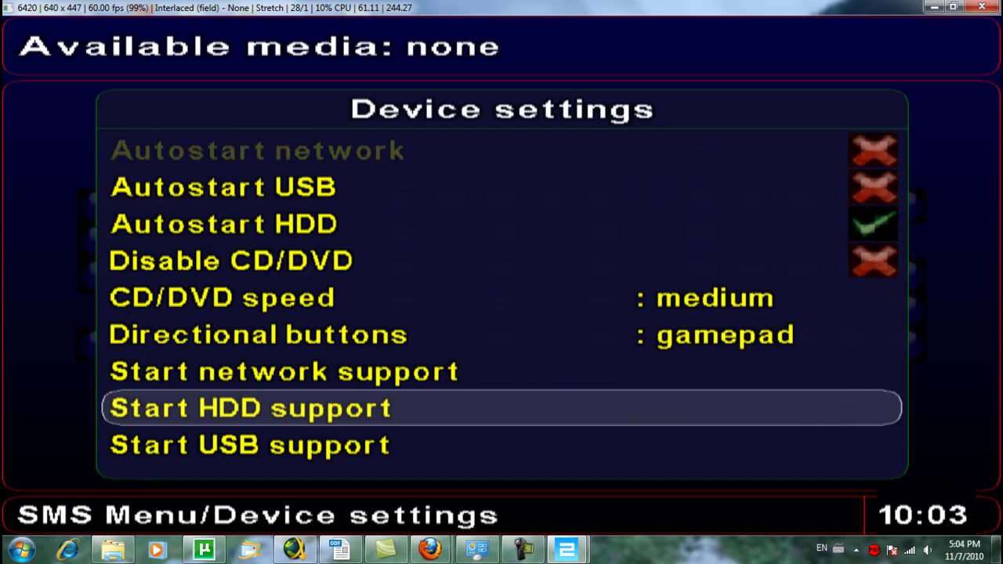
pyautogui.press('Up')
pyautogui.press('Return')
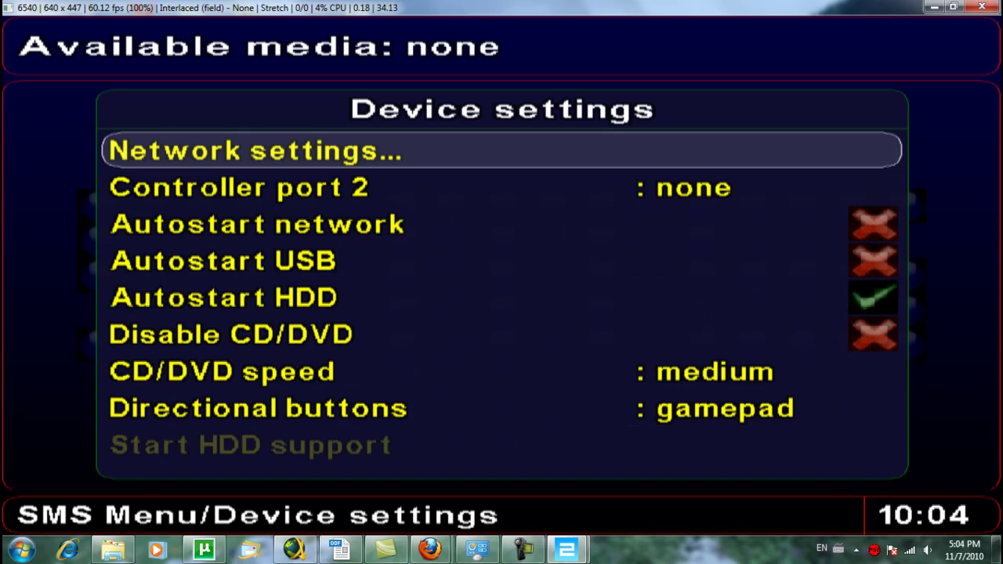
# Turn network and USB autostart on, HDD autostart off, and Disable CD/DVD on.
pyautogui.press('Down')
pyautogui.press('Down')
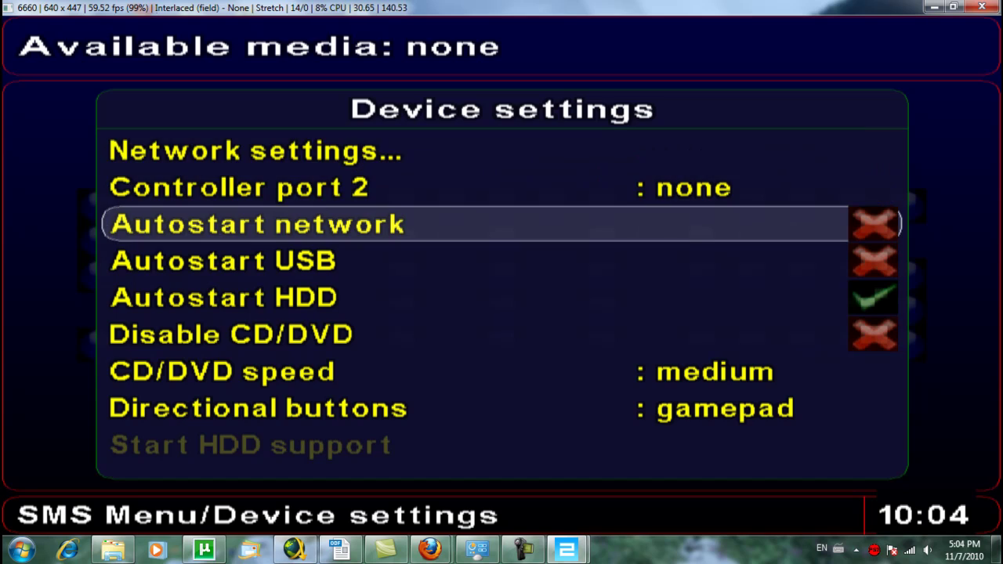
pyautogui.press('Return')
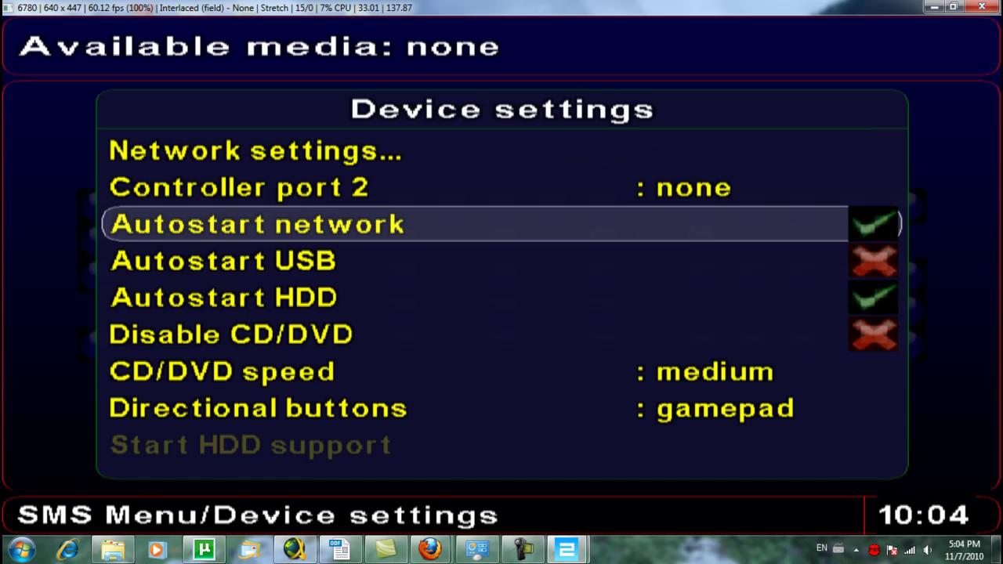
pyautogui.press('Down')
pyautogui.press('Return')
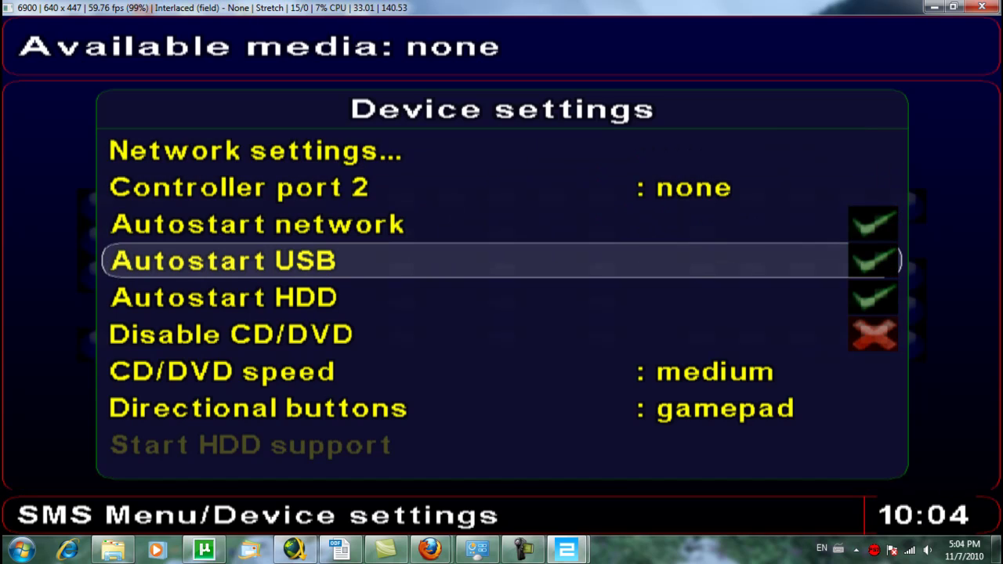
pyautogui.press('Down')
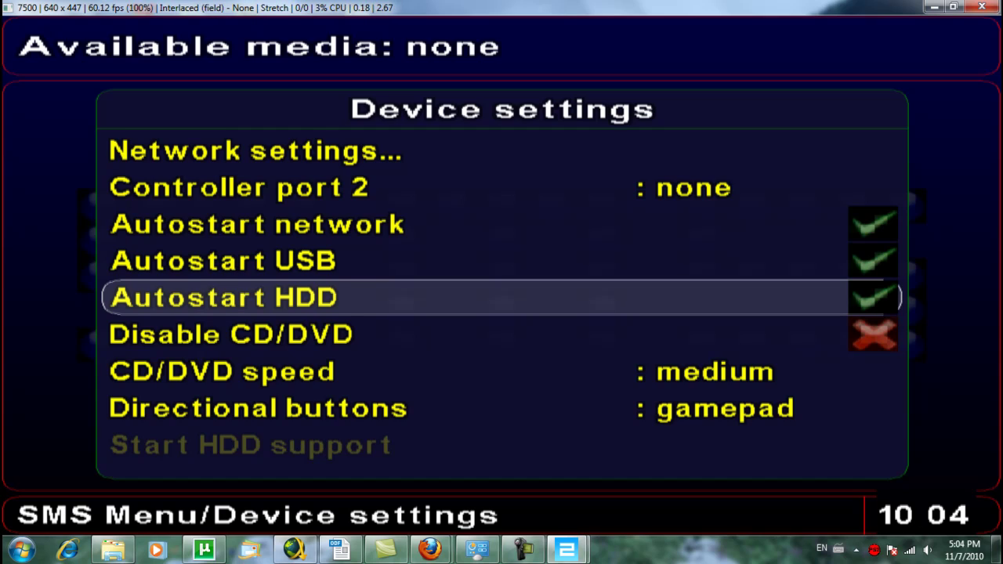
pyautogui.press('Return')
pyautogui.press('Down')
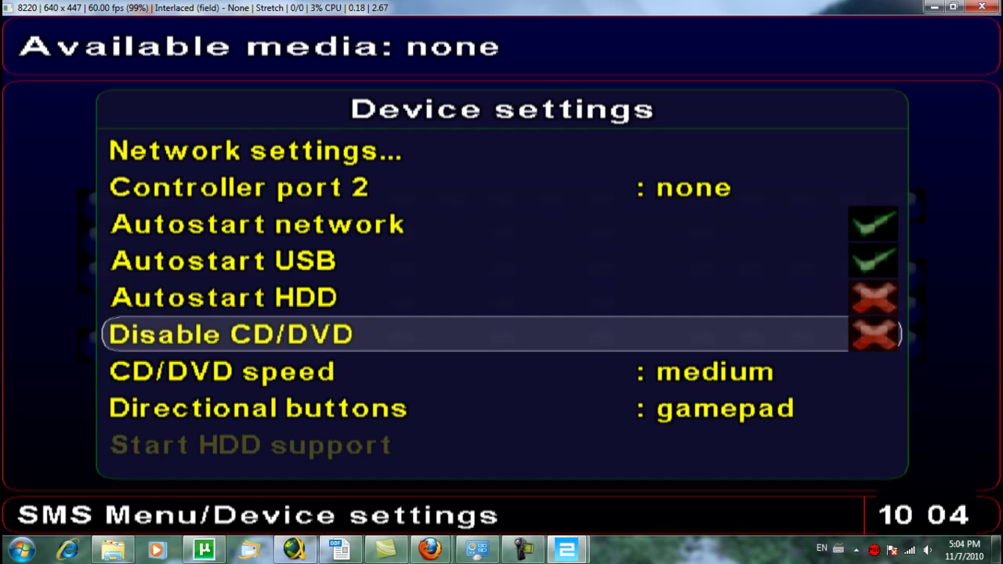
pyautogui.press('Return')
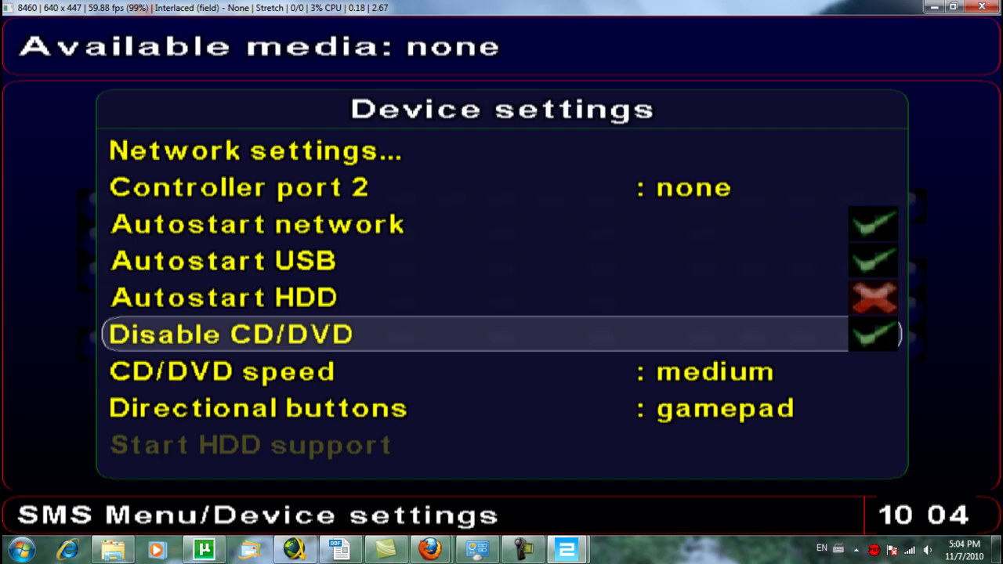
# Close the PCSX2 emulator and bring back the PS2Client Loader window.
pyautogui.press('Down')
pyautogui.press('Down')
pyautogui.press('Down')
pyautogui.press('Down')
pyautogui.press('Up')
pyautogui.press('Up')
pyautogui.press('Up')
pyautogui.press('Up')
pyautogui.press('Up')
pyautogui.press('Up')
pyautogui.press('Up')
pyautogui.press('Up')
pyautogui.press('Up')
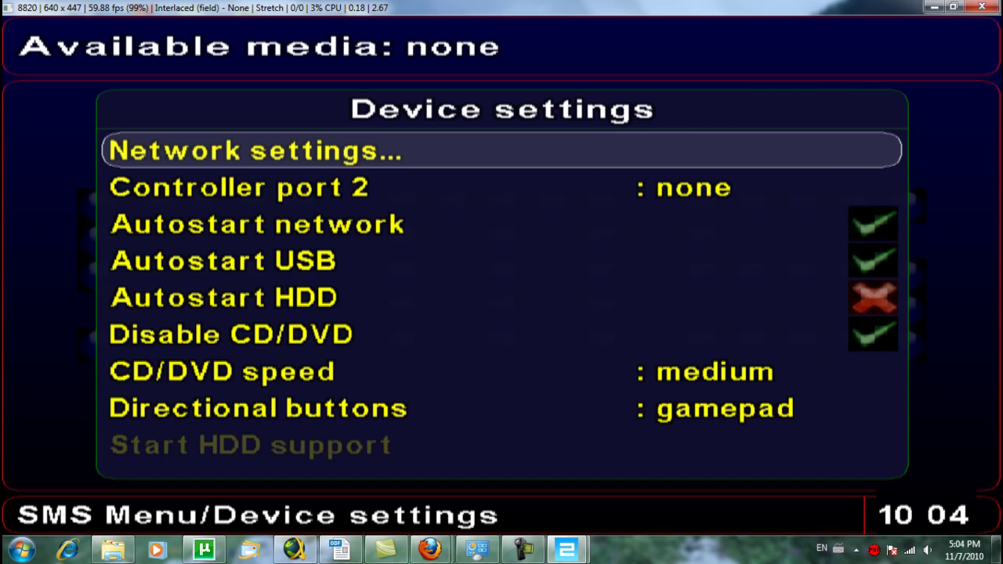
pyautogui.press('Escape')
pyautogui.click(871, 552)
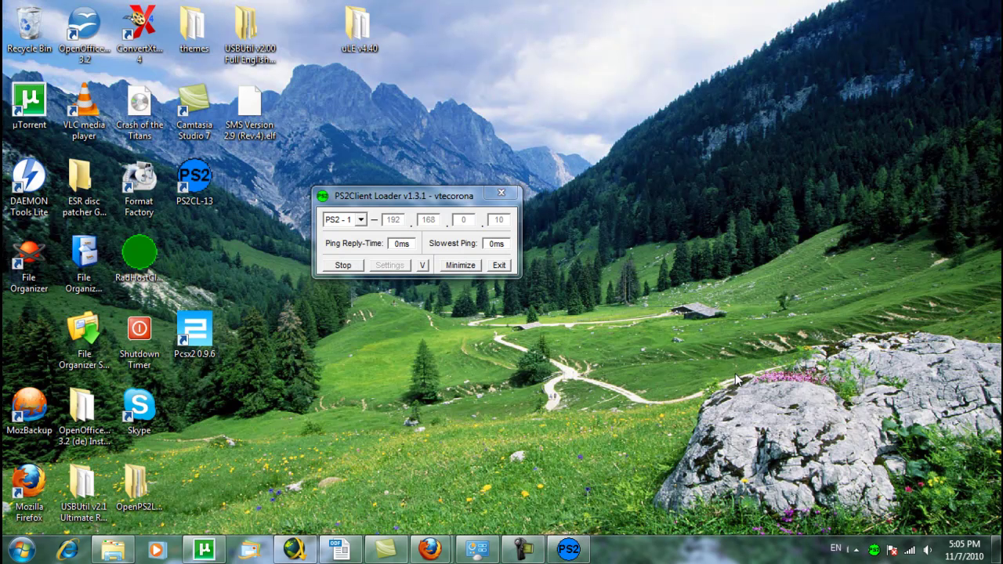